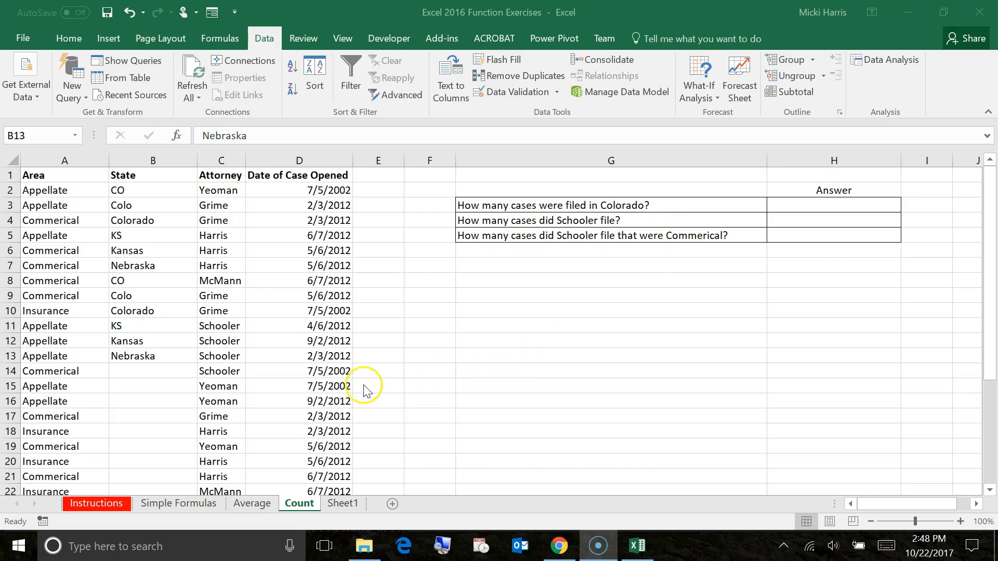
scroll(365, 370, down, 5)
scroll(364, 370, down, 11)
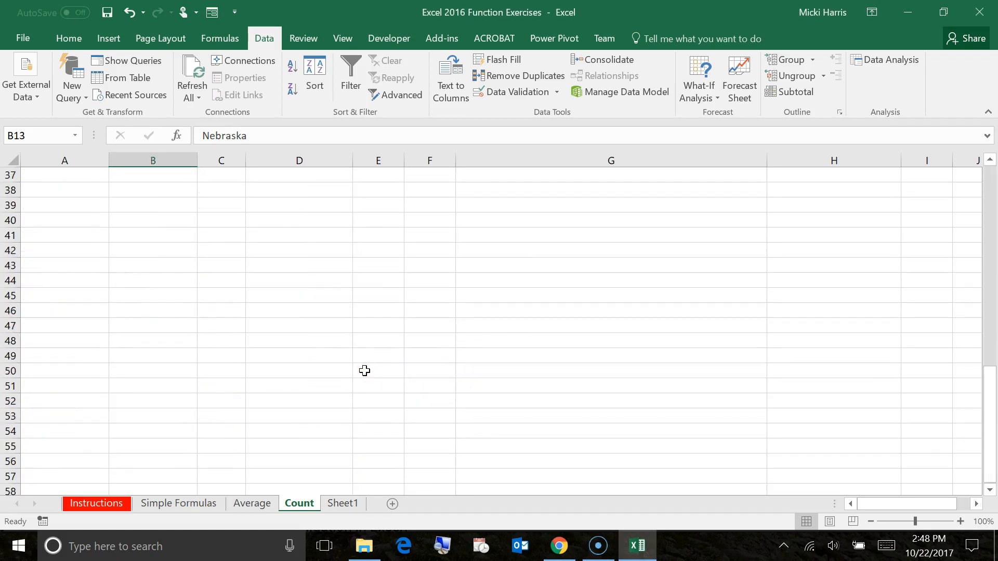
scroll(365, 370, up, 14)
scroll(365, 370, up, 1)
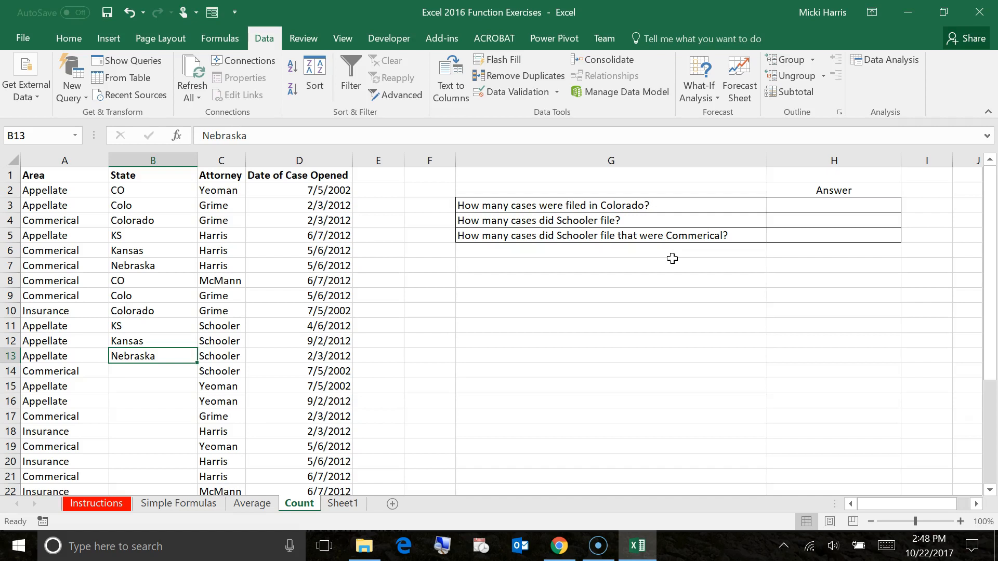
Step: Open a data validation rule for State cell B14 and set it to allow a list of values
click(139, 372)
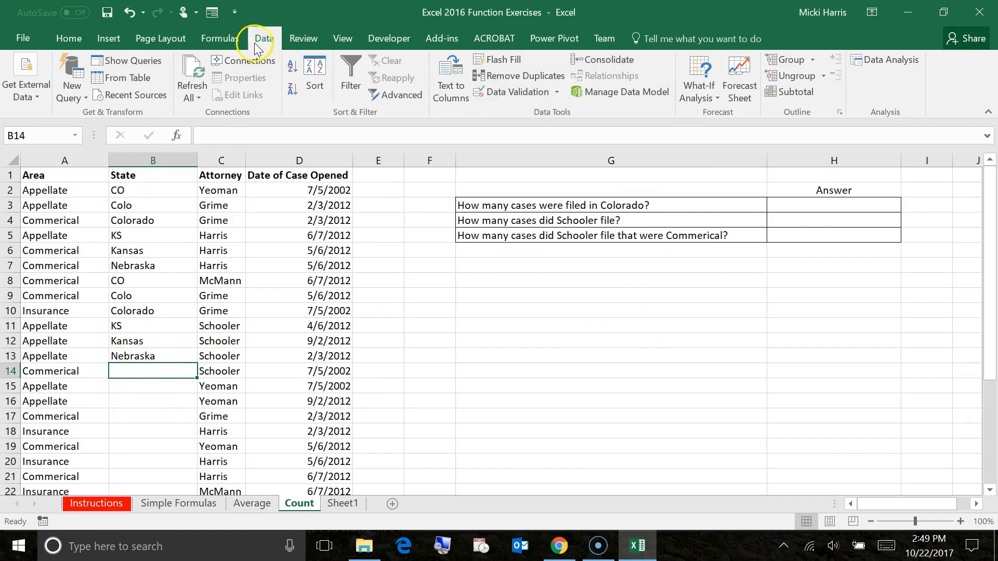
click(557, 92)
click(518, 111)
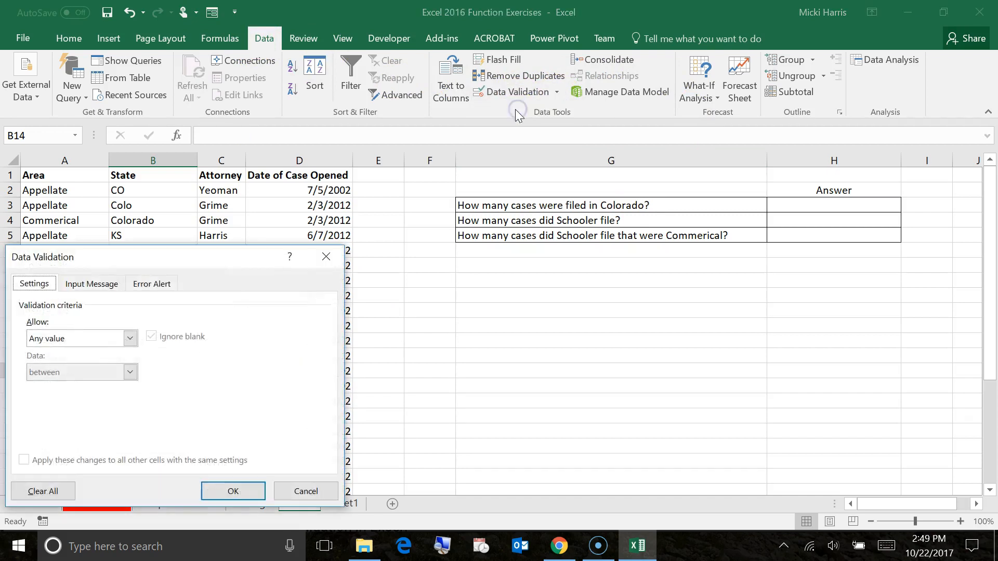
drag(112, 258, 587, 174)
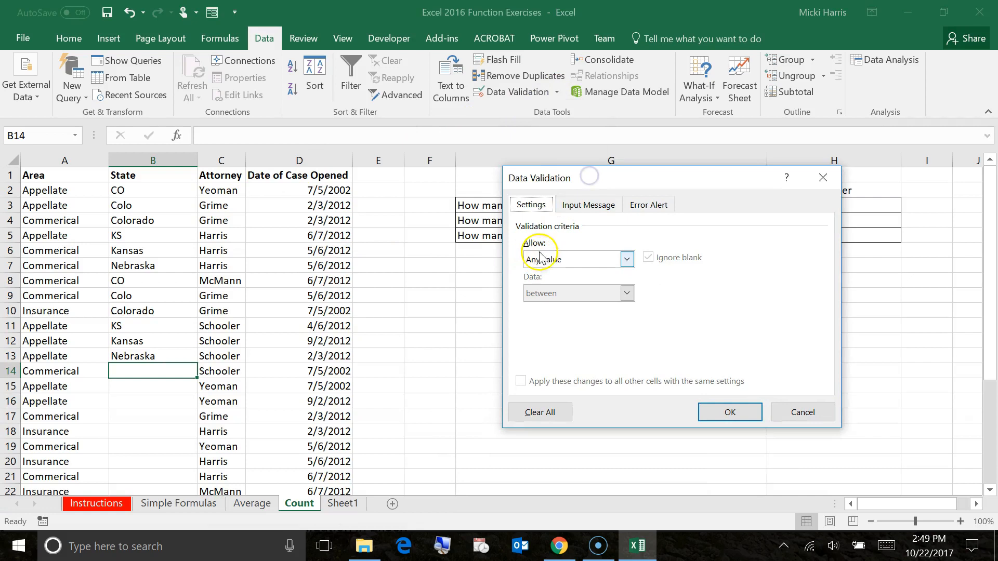
click(626, 259)
click(542, 310)
click(541, 325)
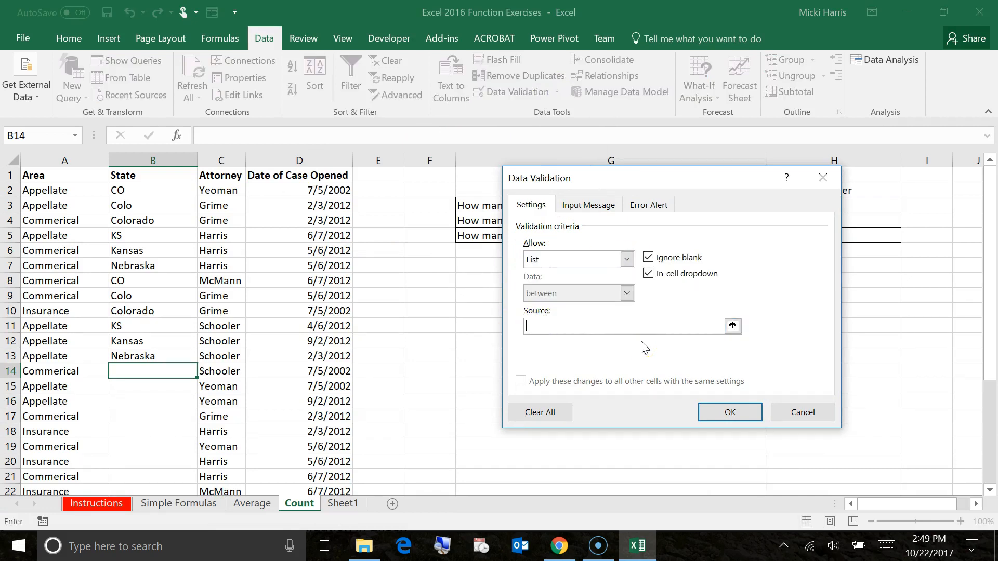
Step: Set the list source to "Colorado, Kansas, Nebraska" and apply the validation rule to B14
text(Colorado, Kansas)
click(655, 356)
text(, Nebraska)
click(728, 413)
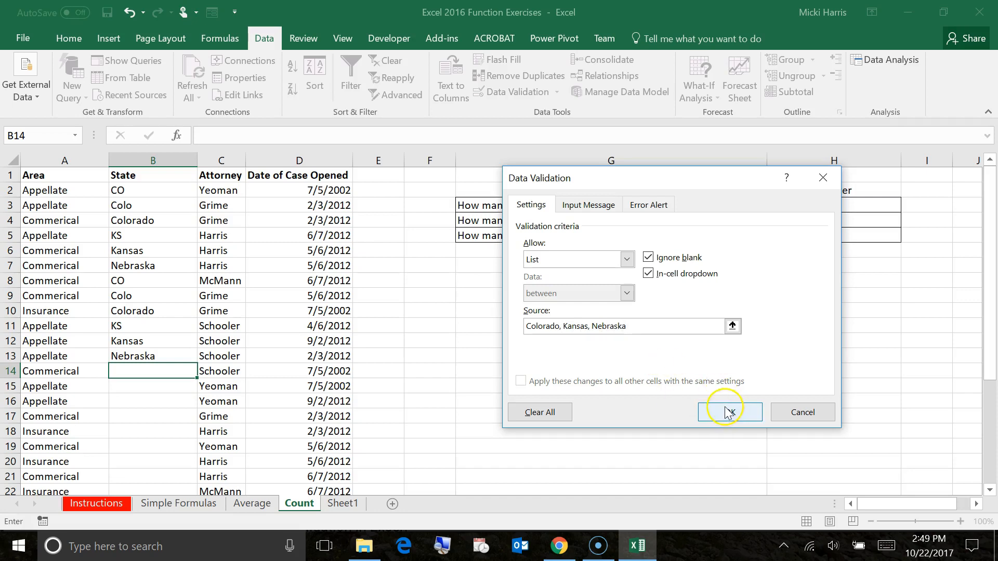
click(542, 326)
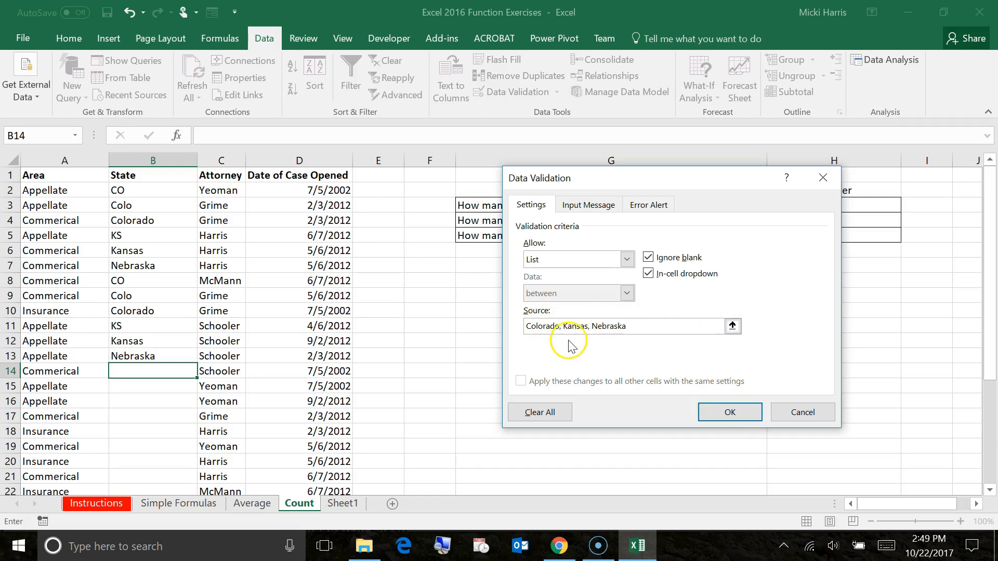
click(715, 413)
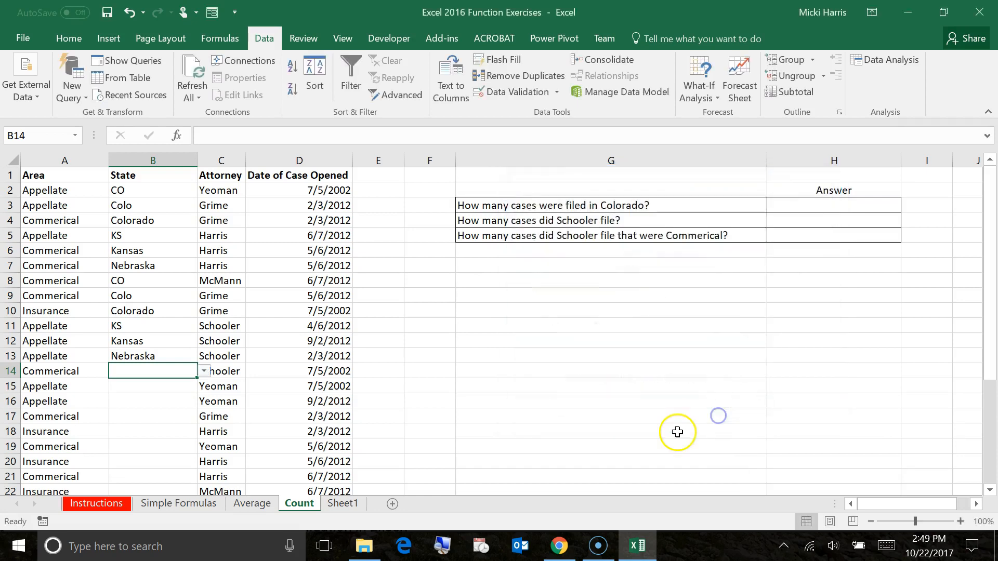
Step: Choose Kansas from the validation list in B14 and review the other available choices
click(207, 371)
click(134, 395)
click(208, 370)
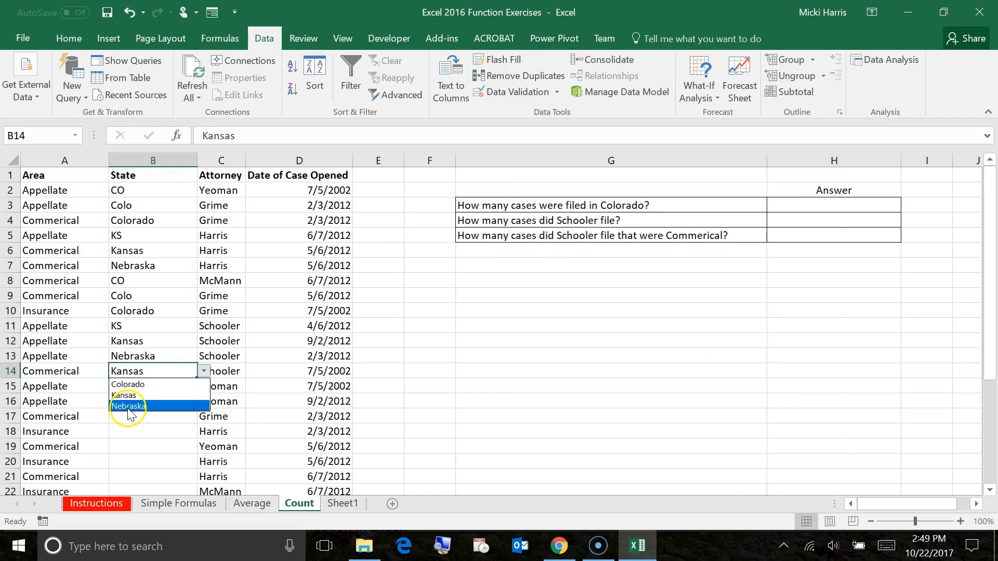
click(140, 439)
Step: Check the state names on Sheet1, and set State cell B16 on the Count sheet to allow a validation list
click(138, 397)
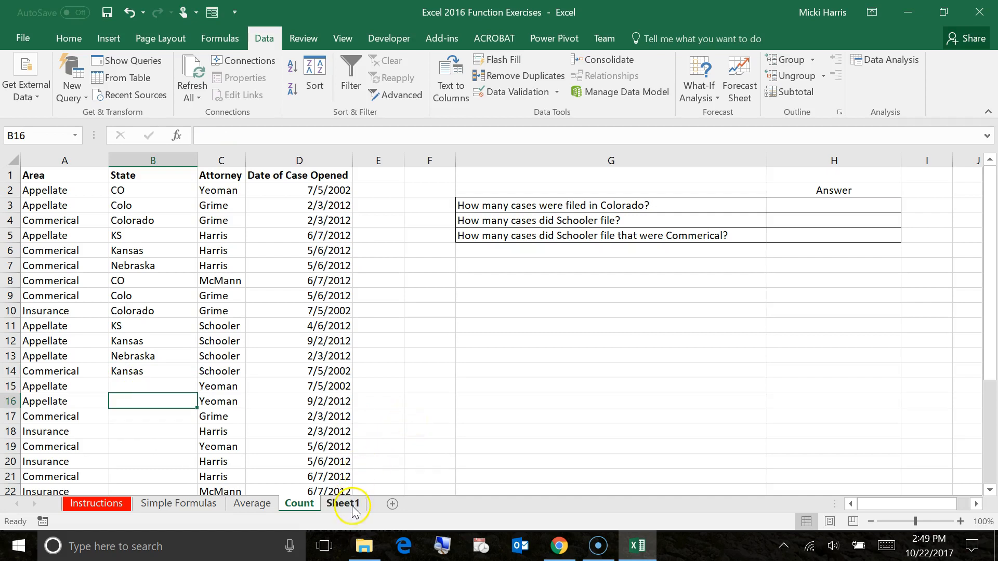
click(353, 510)
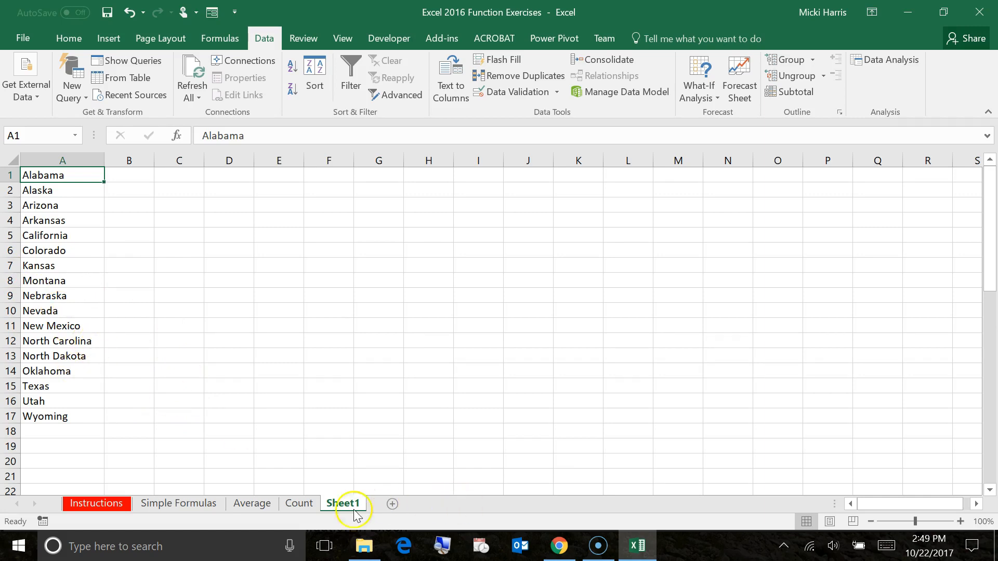
click(297, 504)
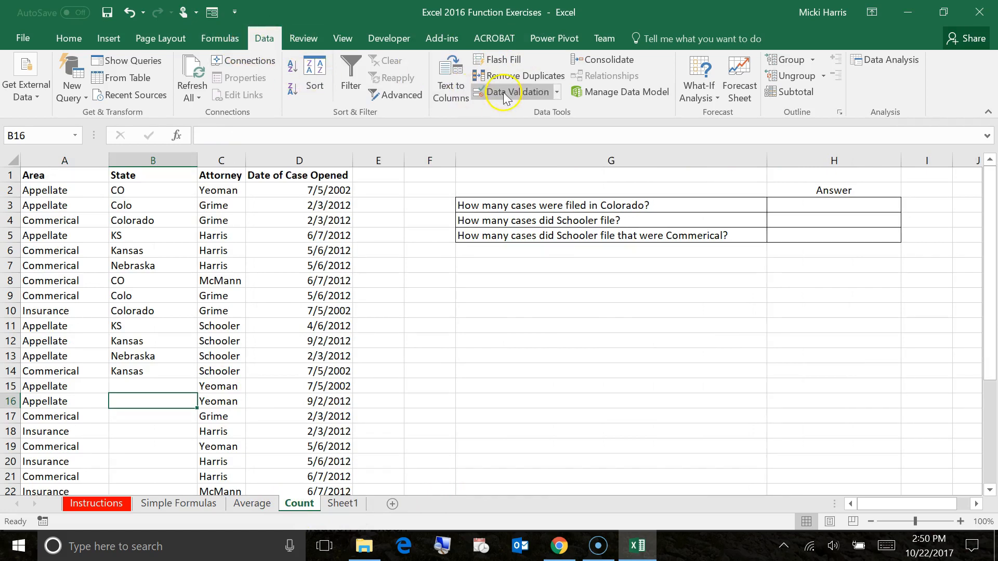
click(557, 94)
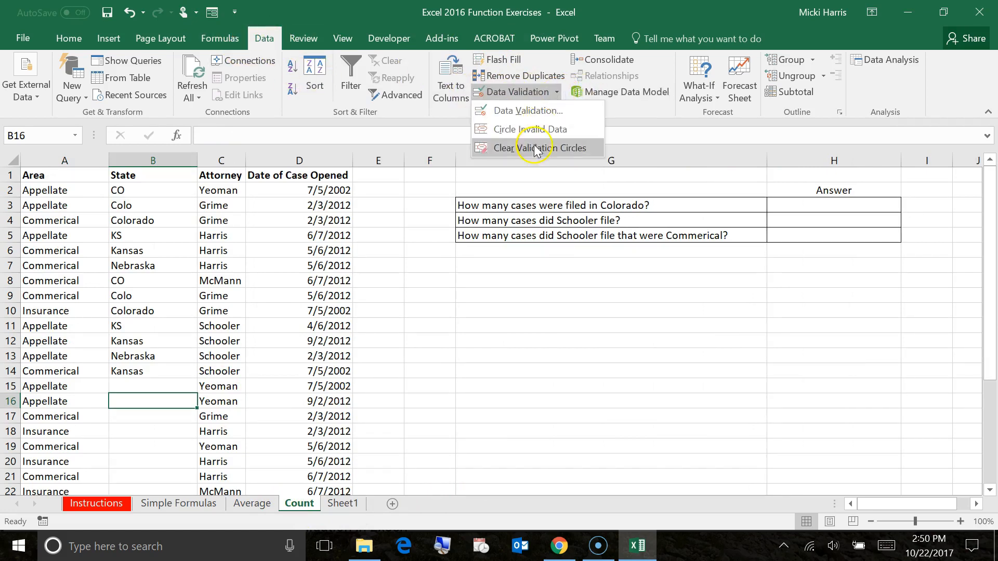
click(525, 112)
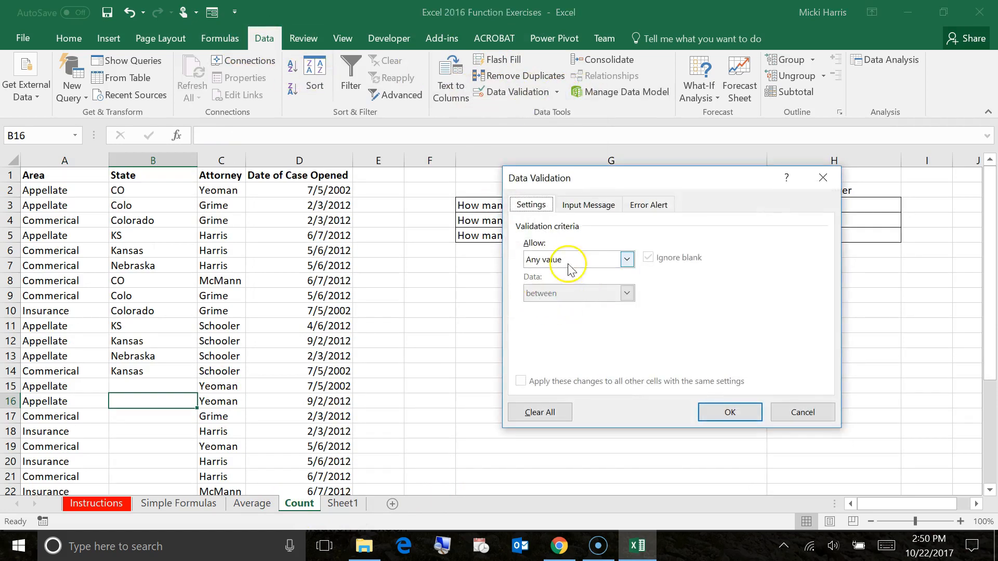
click(627, 259)
click(536, 308)
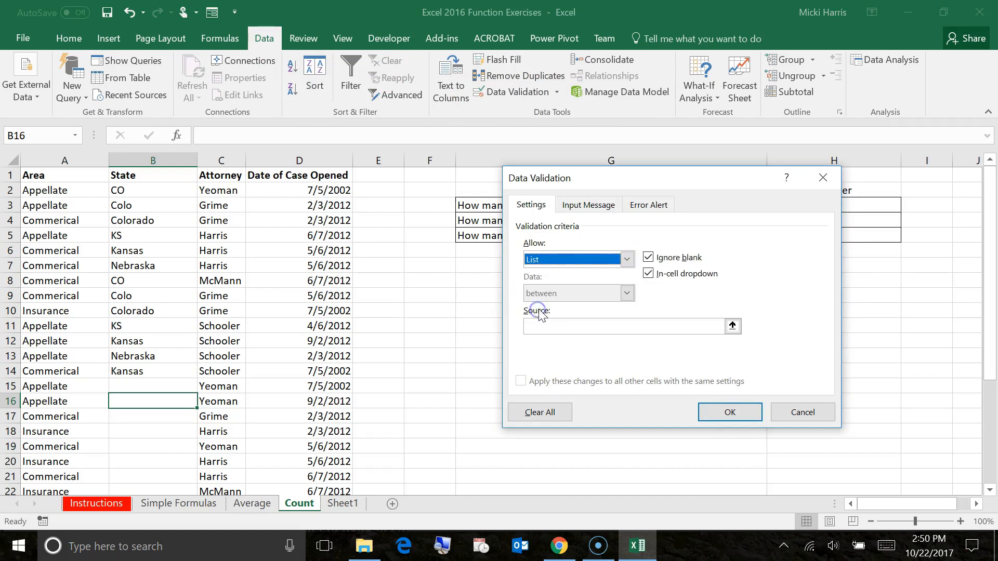
Step: Use the state names in Sheet1 A1:A17 as the validation list source for B16 and apply the rule
click(734, 325)
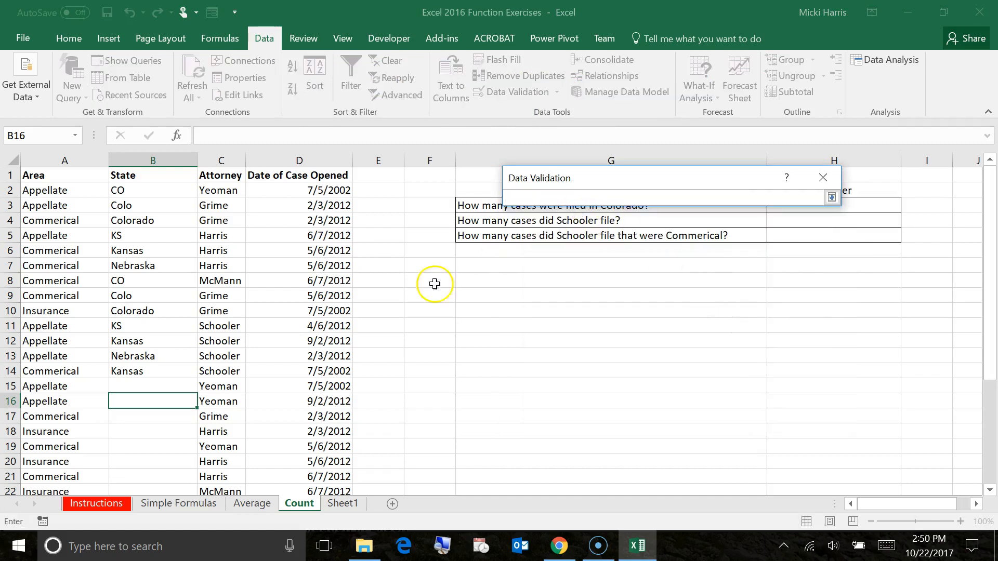
click(343, 507)
drag(39, 175, 33, 416)
click(831, 198)
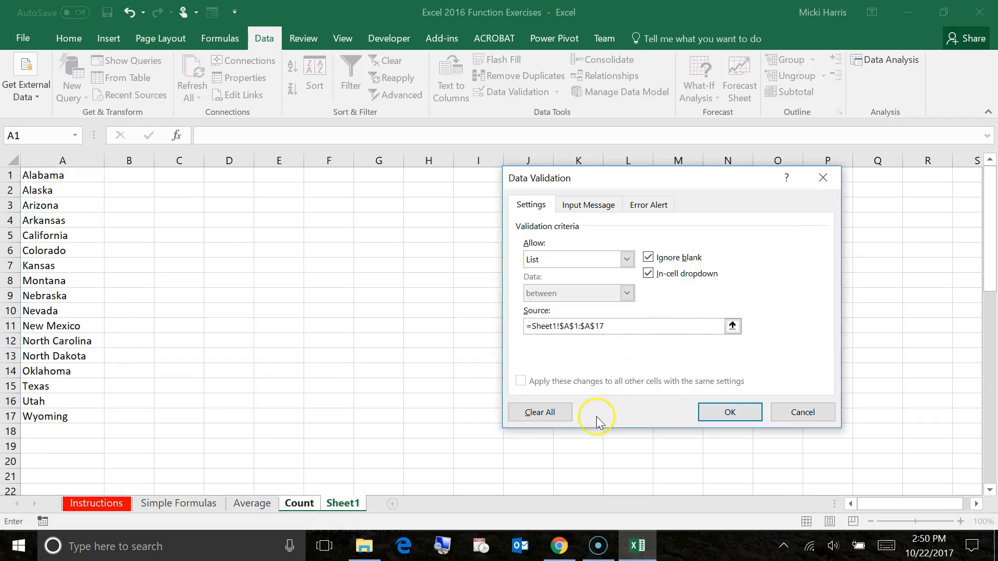
click(736, 413)
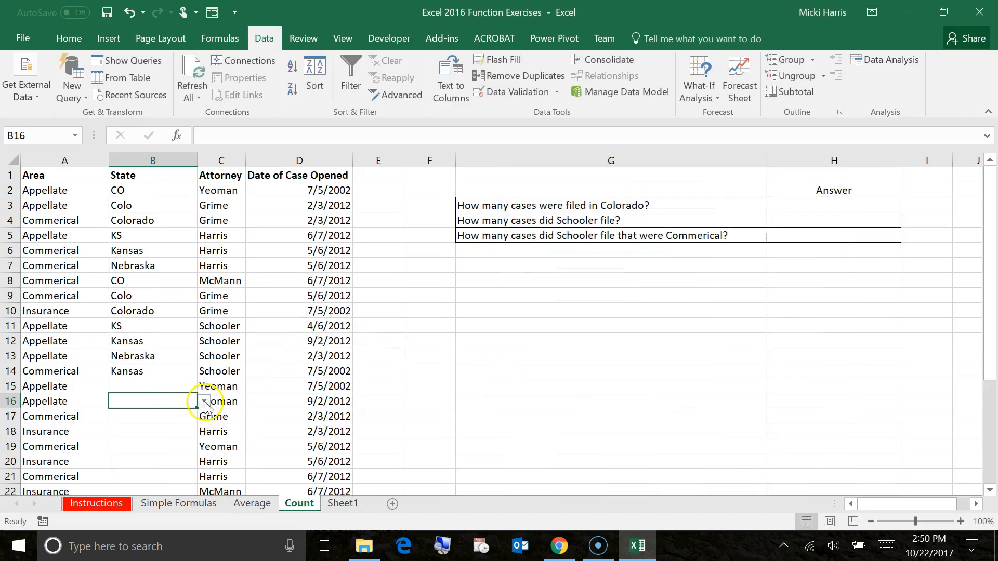
Step: Browse the state choices offered in B16 and leave the cell without choosing one
click(202, 402)
drag(207, 440, 195, 488)
click(192, 435)
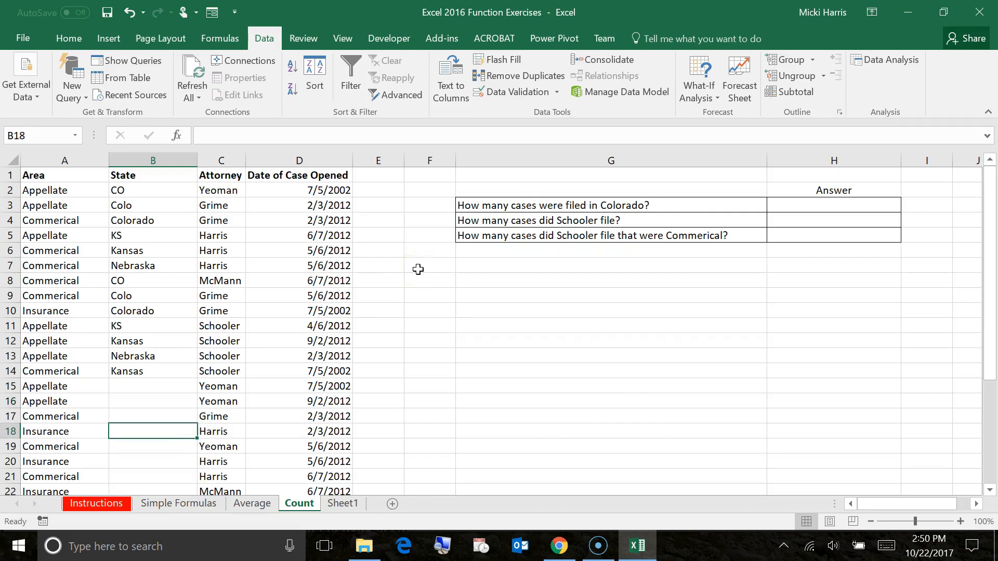
Step: Review the input message and error alert options for cell B18, and clear all of its validation settings
click(557, 92)
click(522, 110)
click(566, 205)
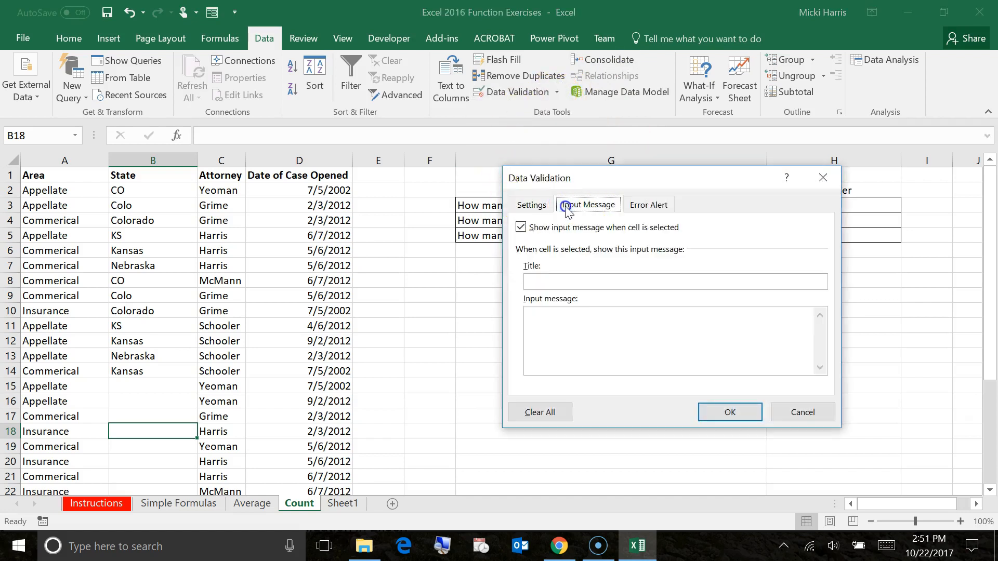
click(655, 206)
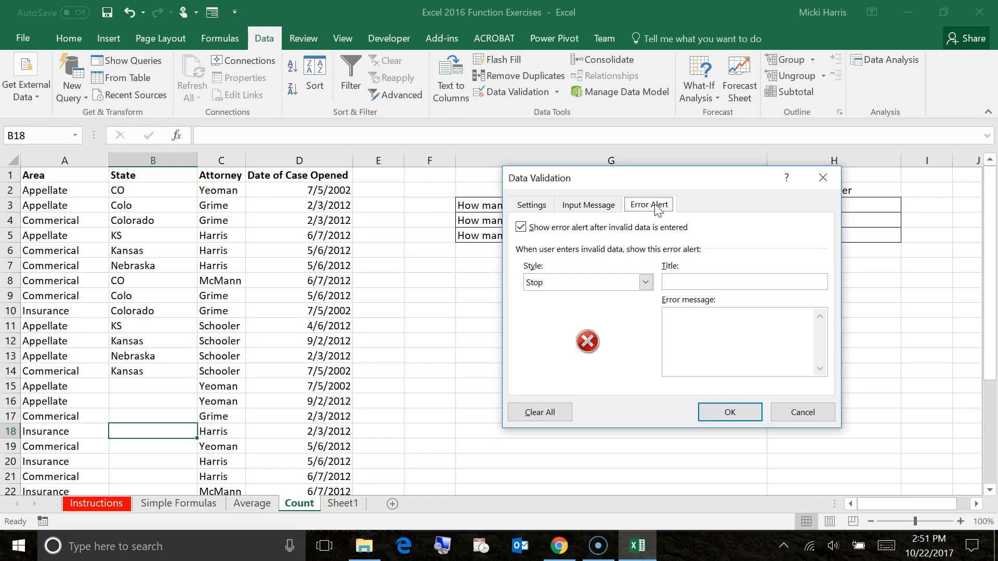
click(540, 209)
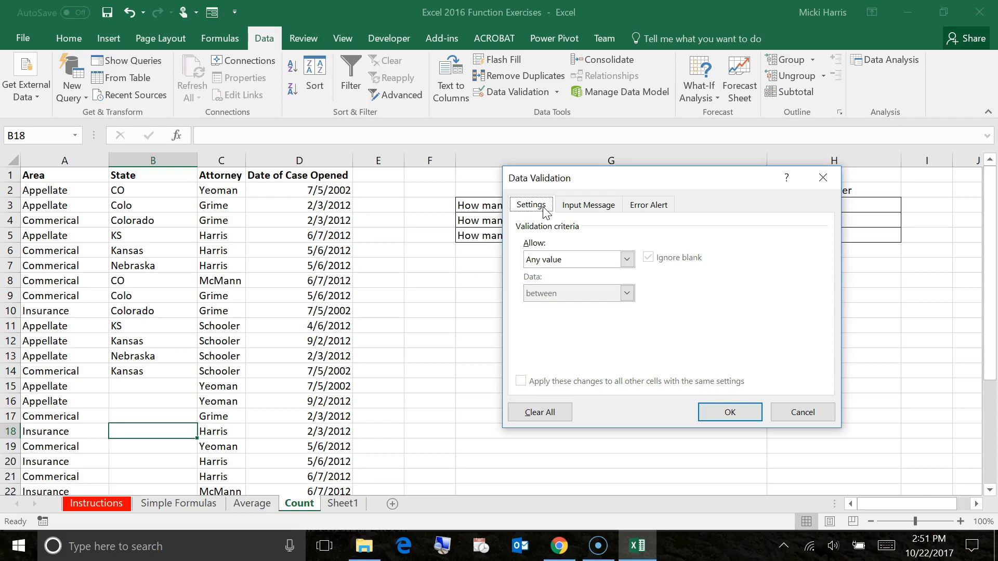
click(544, 415)
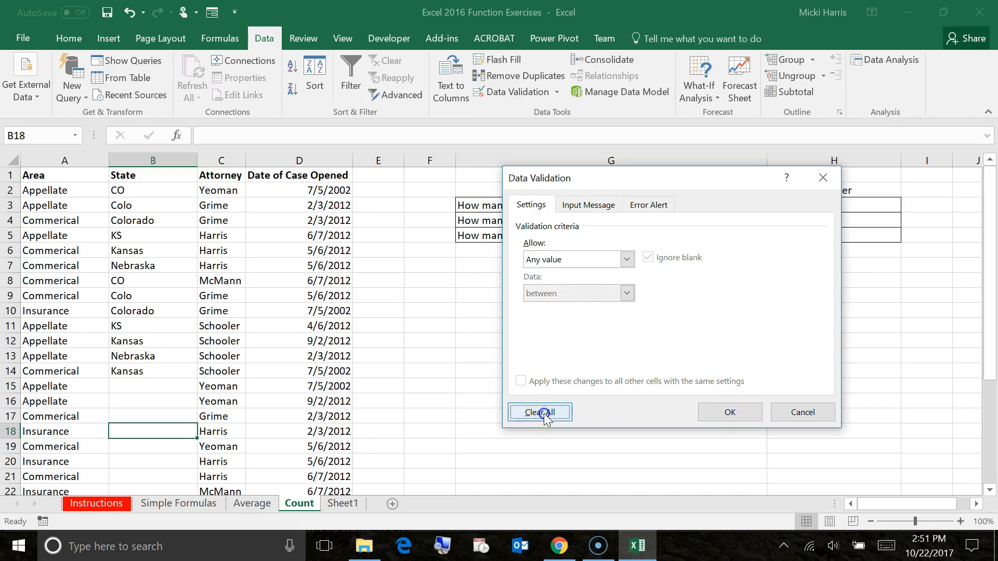
click(723, 412)
Step: Select State cells B2:B21, erase their existing validation settings, and set the new rule to allow a list
drag(125, 190, 124, 478)
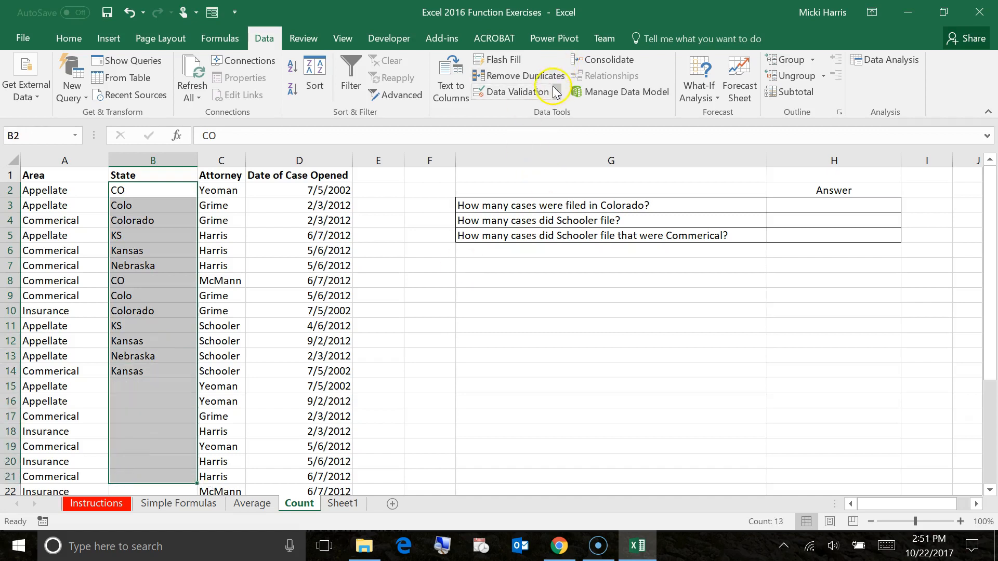
click(538, 97)
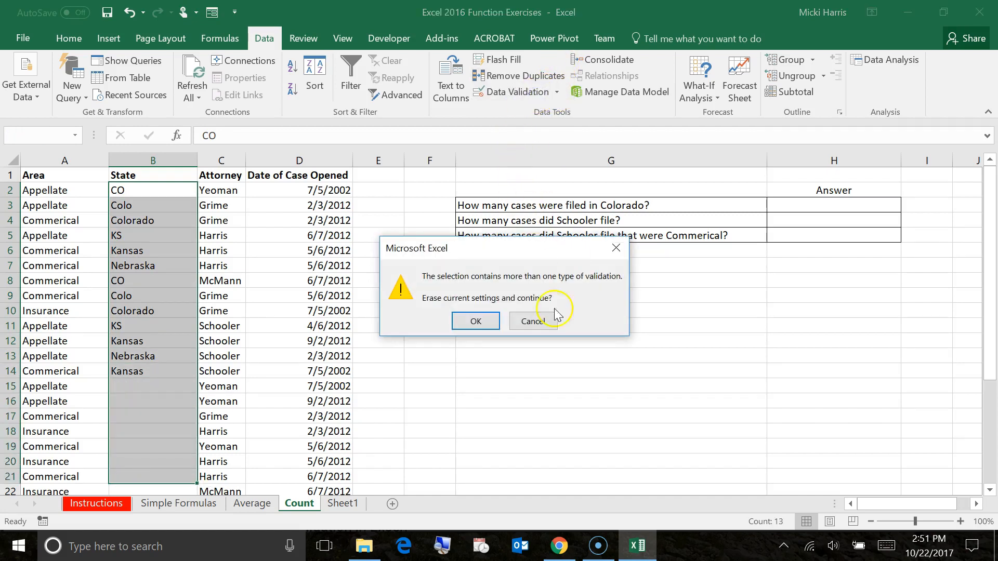
click(477, 321)
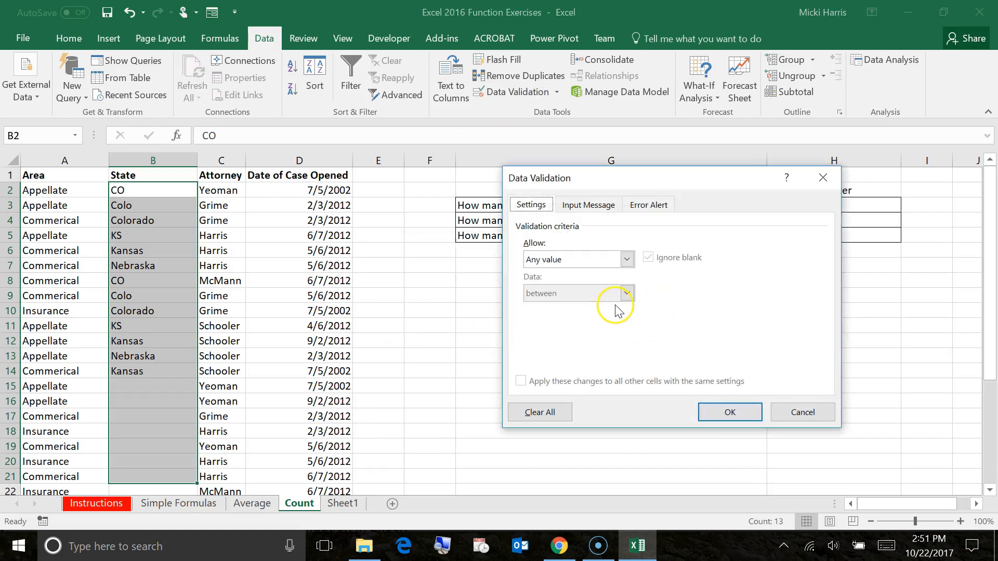
click(627, 260)
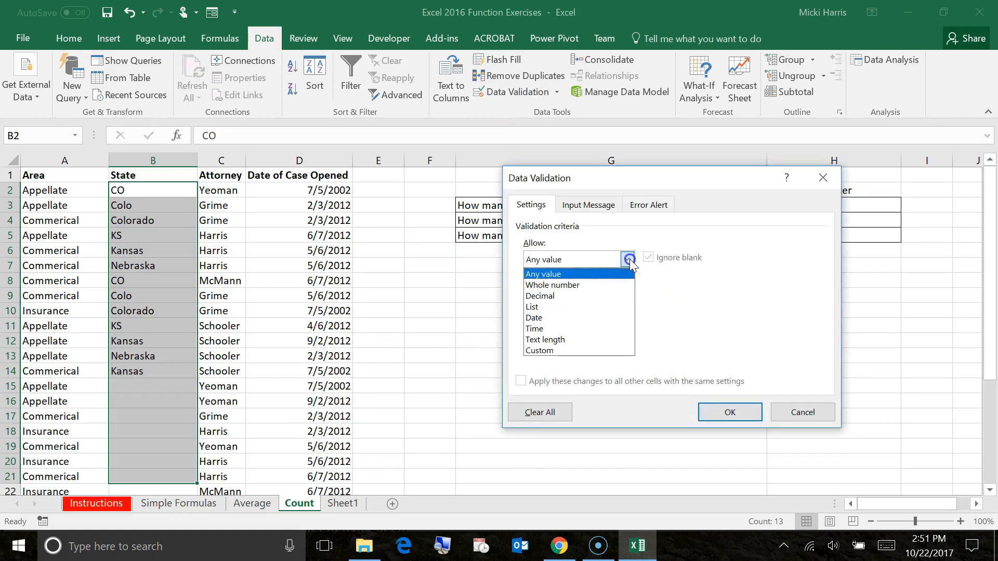
click(535, 307)
Step: Set the validation list source to Sheet1 A1:A18 and apply the rule to the selected State cells
click(731, 325)
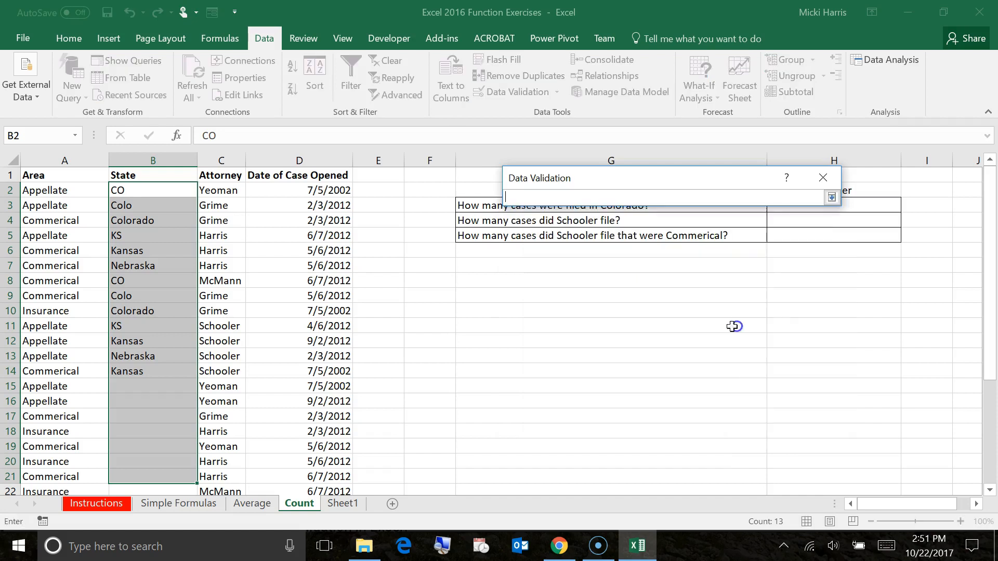
click(340, 503)
click(65, 181)
drag(64, 181, 42, 431)
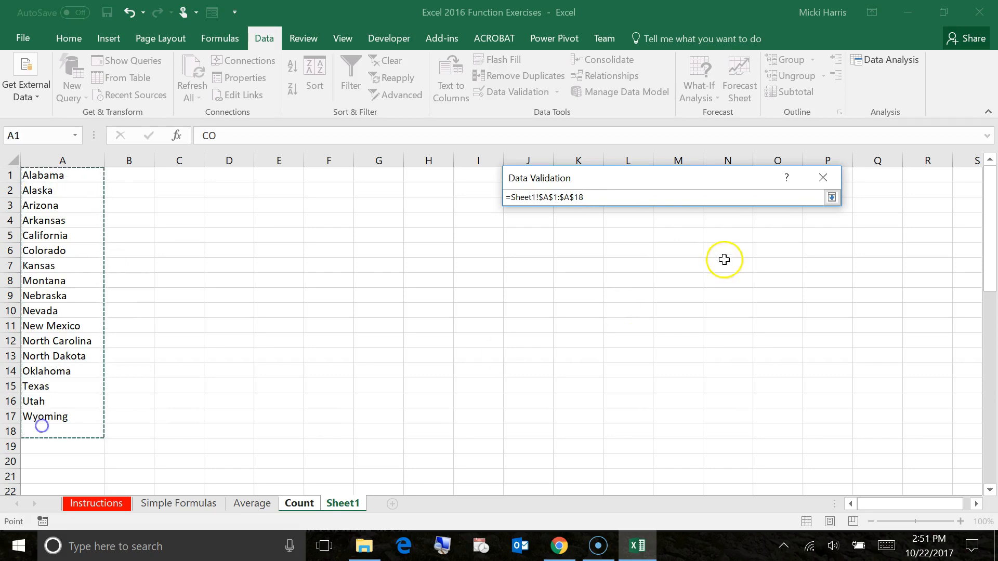
click(831, 197)
click(730, 413)
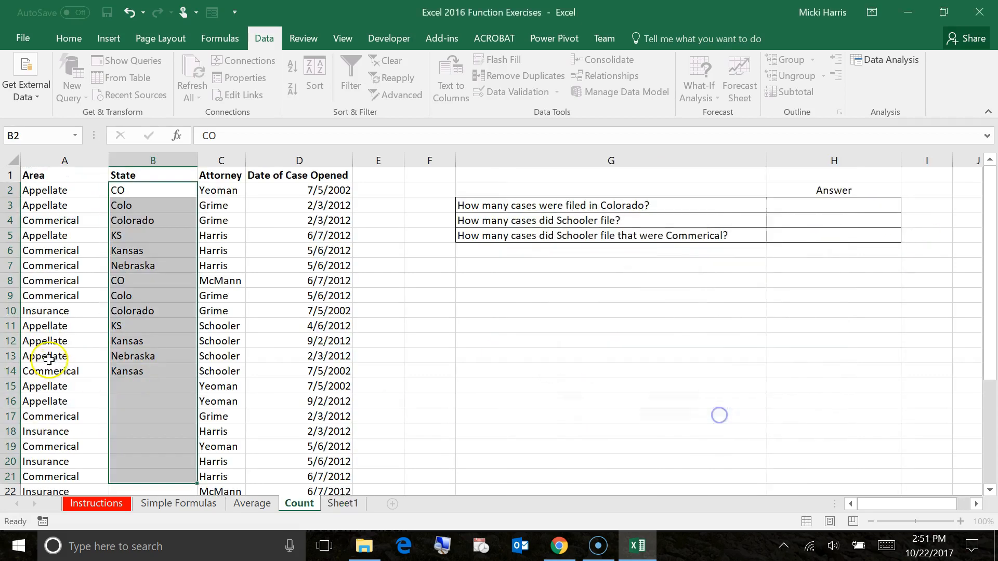
Step: Check individual State cells, both filled and empty, between B6 and B15 for the validation drop-down
click(143, 297)
click(154, 265)
click(145, 310)
click(141, 326)
click(134, 356)
click(147, 389)
click(139, 342)
click(159, 388)
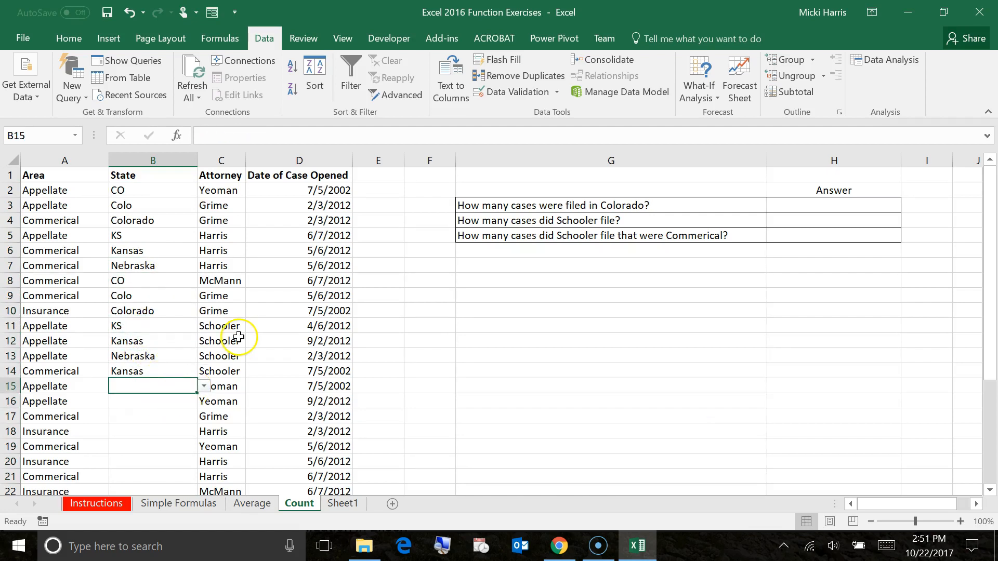